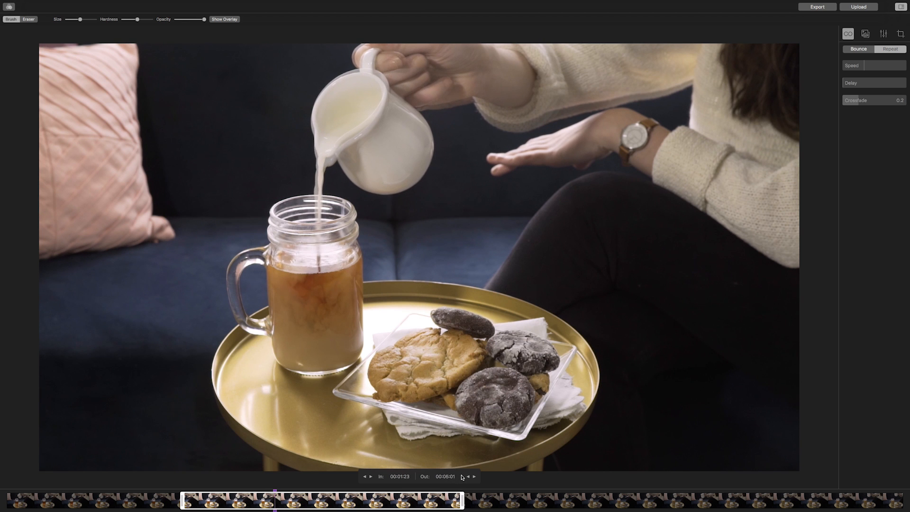
# Trim the loop's In point to 00:02:06 and choose a still frame near the start of the trimmed clip
pyautogui.moveTo(182, 496); pyautogui.dragTo(198, 496)
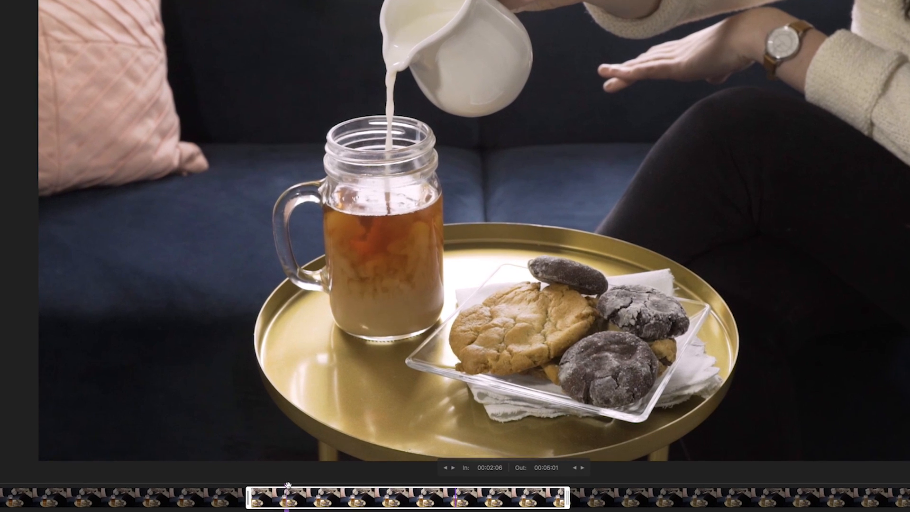
pyautogui.moveTo(237, 492); pyautogui.dragTo(219, 492)
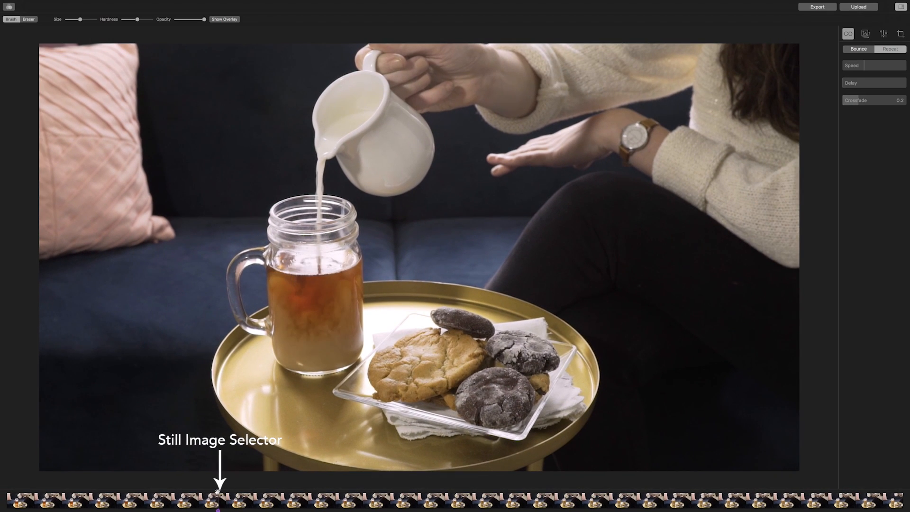
pyautogui.moveTo(211, 492); pyautogui.dragTo(223, 491)
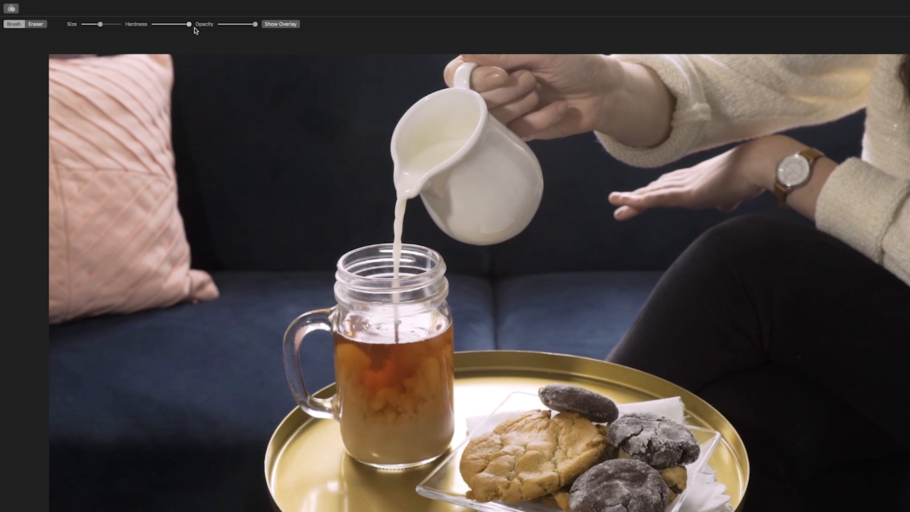
# Try masking the drink in the mug with the overlay shown, using full and decreased brush hardness
pyautogui.click(273, 25)
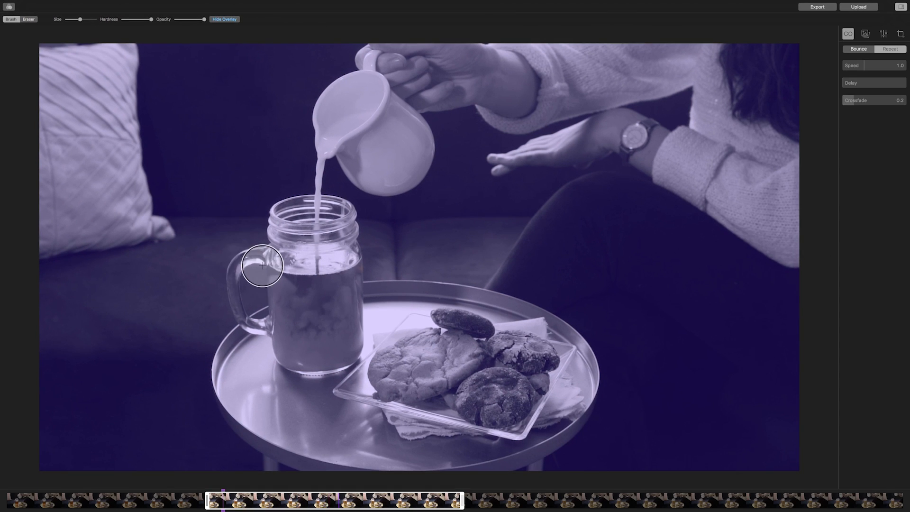
pyautogui.moveTo(264, 265)
pyautogui.mouseDown()
pyautogui.moveTo(403, 265)
pyautogui.moveTo(333, 279)
pyautogui.moveTo(315, 295)
pyautogui.moveTo(389, 311)
pyautogui.moveTo(317, 333)
pyautogui.moveTo(384, 351)
pyautogui.moveTo(383, 361)
pyautogui.moveTo(311, 375)
pyautogui.moveTo(390, 378)
pyautogui.mouseUp()
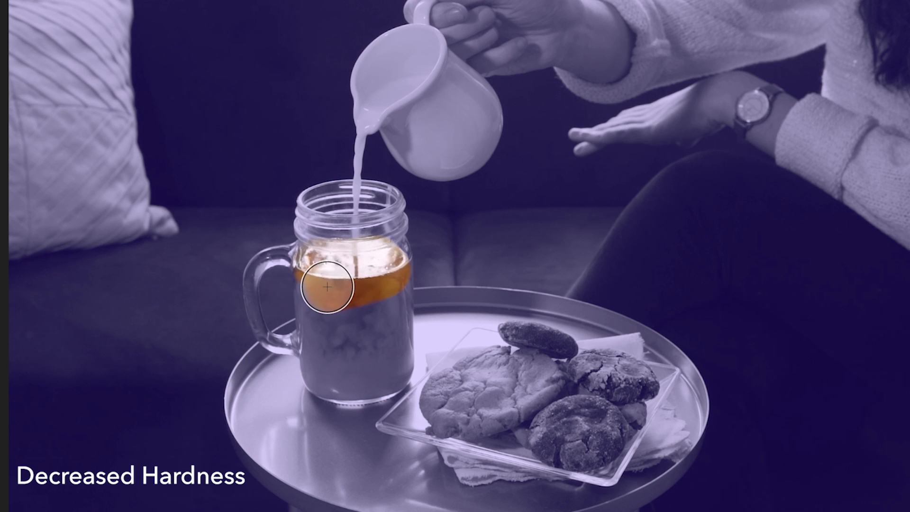
pyautogui.moveTo(330, 299); pyautogui.dragTo(388, 291)
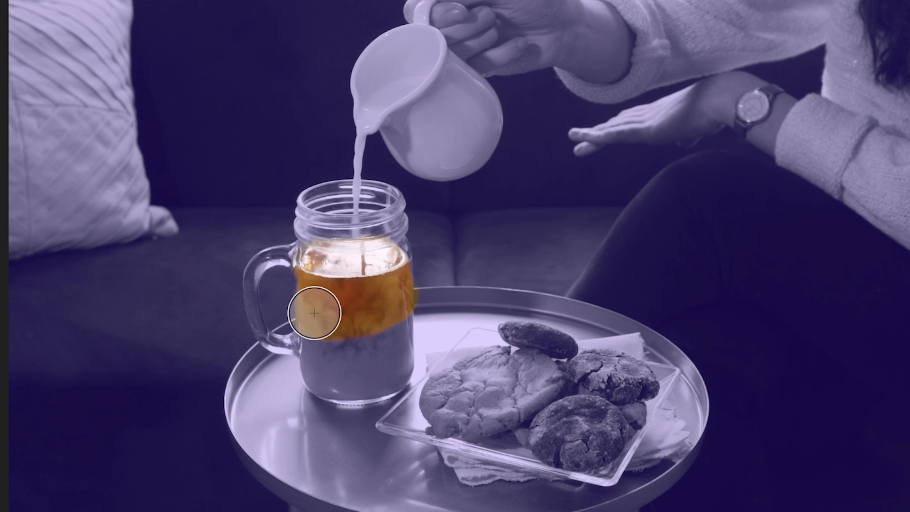
pyautogui.moveTo(378, 333)
pyautogui.mouseDown()
pyautogui.moveTo(391, 335)
pyautogui.moveTo(323, 357)
pyautogui.moveTo(336, 371)
pyautogui.moveTo(393, 366)
pyautogui.moveTo(348, 380)
pyautogui.moveTo(331, 372)
pyautogui.moveTo(321, 356)
pyautogui.moveTo(320, 296)
pyautogui.mouseUp()
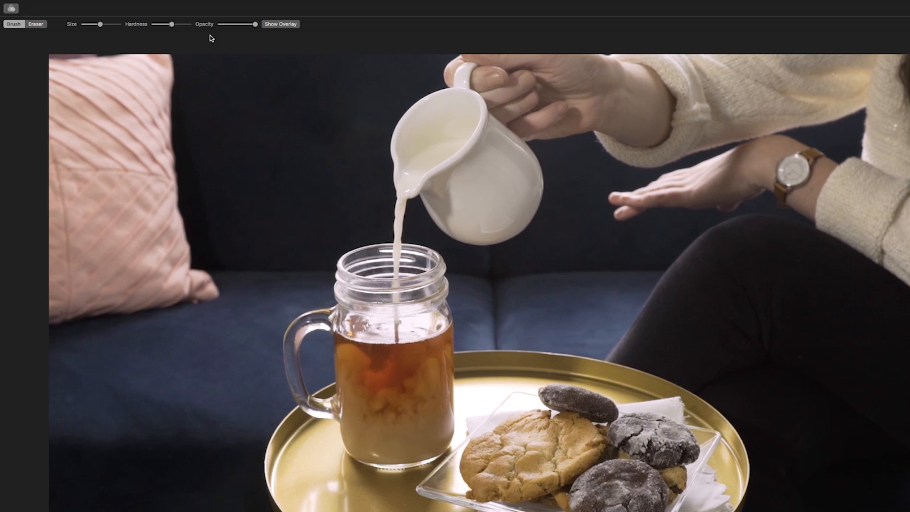
# Try masking the drink with the overlay shown, at full and reduced brush opacity
pyautogui.click(276, 26)
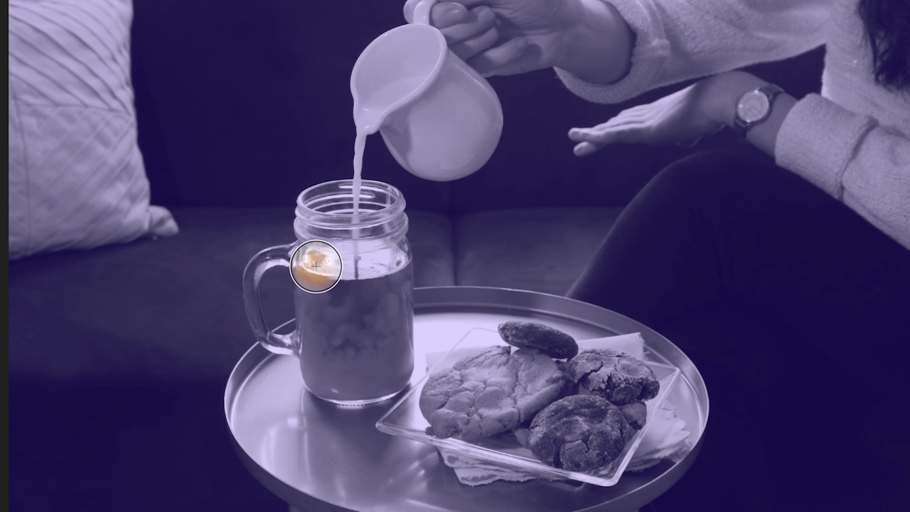
pyautogui.moveTo(343, 267)
pyautogui.mouseDown()
pyautogui.moveTo(386, 264)
pyautogui.moveTo(382, 279)
pyautogui.moveTo(332, 295)
pyautogui.moveTo(325, 312)
pyautogui.moveTo(389, 308)
pyautogui.moveTo(388, 360)
pyautogui.moveTo(358, 378)
pyautogui.moveTo(326, 368)
pyautogui.moveTo(320, 352)
pyautogui.mouseUp()
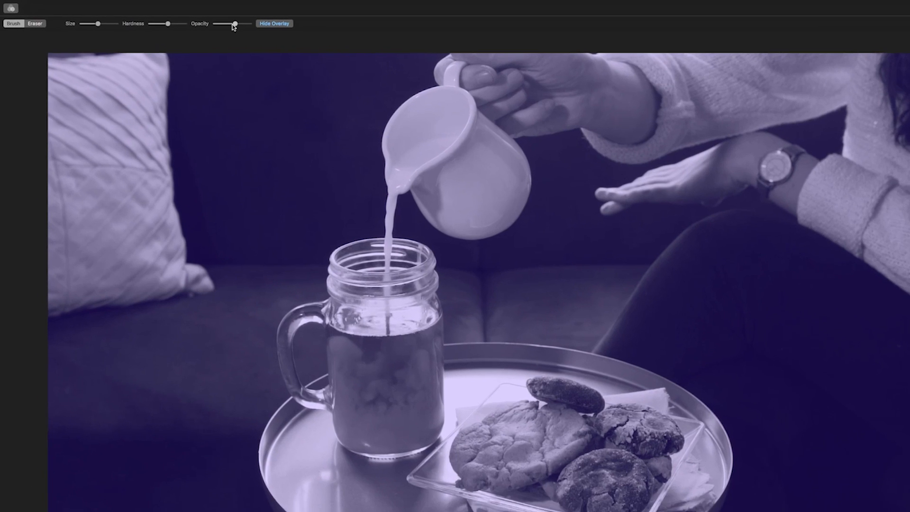
pyautogui.moveTo(195, 19); pyautogui.dragTo(182, 20)
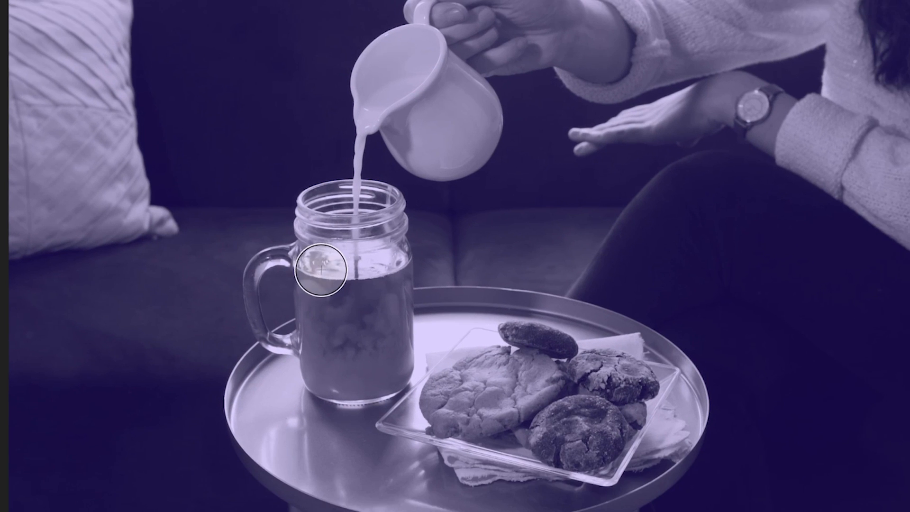
pyautogui.moveTo(321, 270)
pyautogui.mouseDown()
pyautogui.moveTo(382, 270)
pyautogui.moveTo(378, 284)
pyautogui.moveTo(332, 308)
pyautogui.mouseUp()
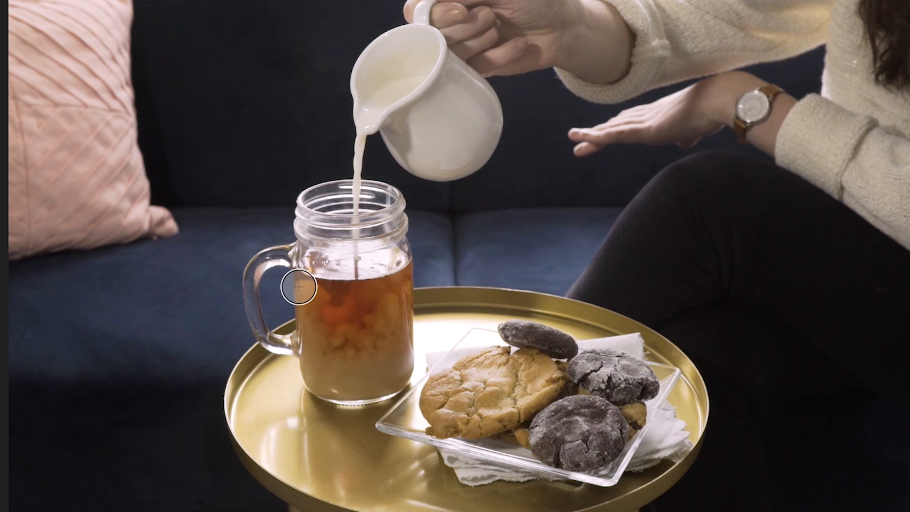
# Paint the motion mask over all of the drink in the mug with a small, soft, reduced-opacity brush
pyautogui.moveTo(299, 284)
pyautogui.mouseDown()
pyautogui.moveTo(399, 270)
pyautogui.moveTo(315, 294)
pyautogui.moveTo(400, 305)
pyautogui.moveTo(307, 318)
pyautogui.moveTo(307, 343)
pyautogui.moveTo(329, 379)
pyautogui.moveTo(392, 369)
pyautogui.moveTo(402, 355)
pyautogui.moveTo(400, 313)
pyautogui.moveTo(358, 347)
pyautogui.moveTo(385, 351)
pyautogui.mouseUp()
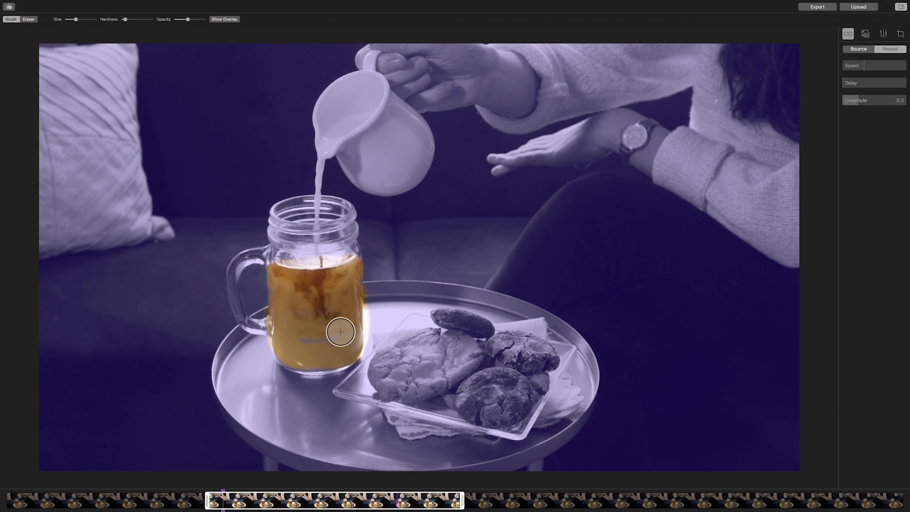
pyautogui.moveTo(340, 332)
pyautogui.mouseDown()
pyautogui.moveTo(303, 347)
pyautogui.moveTo(326, 345)
pyautogui.mouseUp()
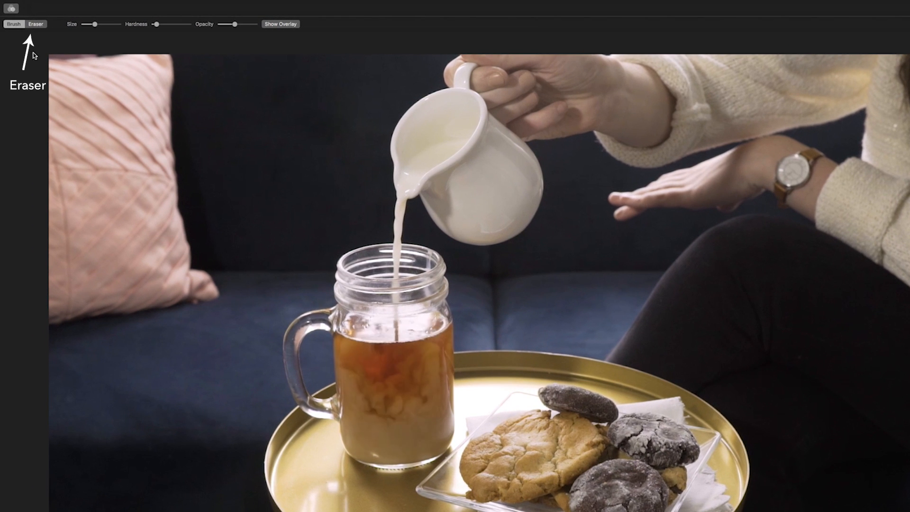
# Erase the mask spill above the drink's surface with a small eraser and a larger, softer one
pyautogui.click(34, 24)
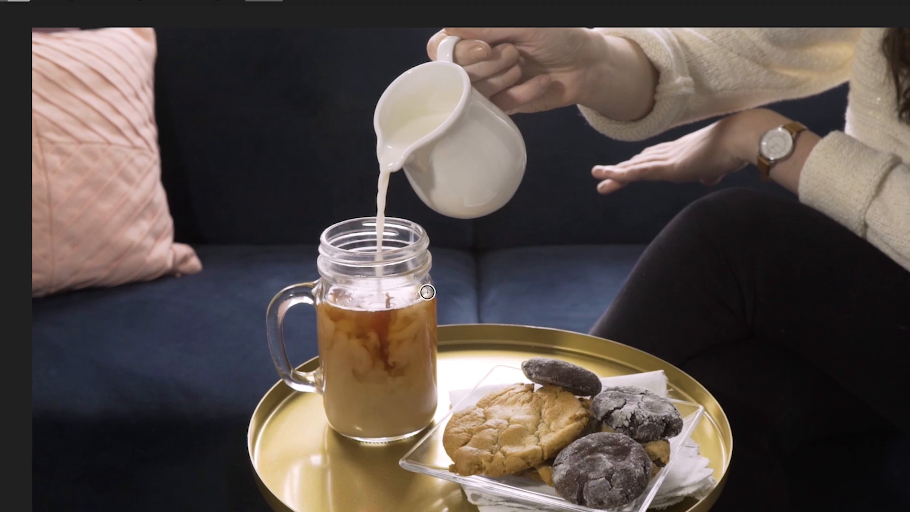
pyautogui.moveTo(427, 292); pyautogui.dragTo(421, 295)
pyautogui.moveTo(334, 268)
pyautogui.mouseDown()
pyautogui.moveTo(302, 266)
pyautogui.moveTo(316, 270)
pyautogui.mouseUp()
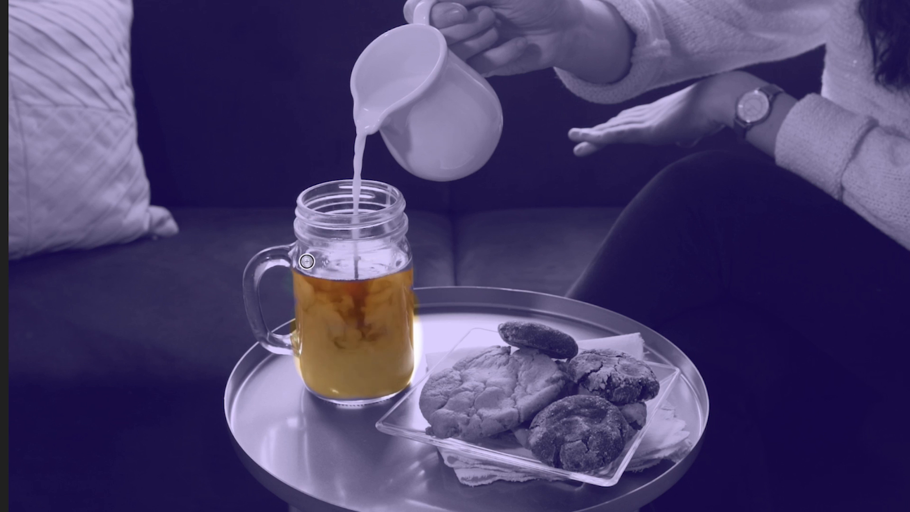
pyautogui.moveTo(306, 262); pyautogui.dragTo(307, 262)
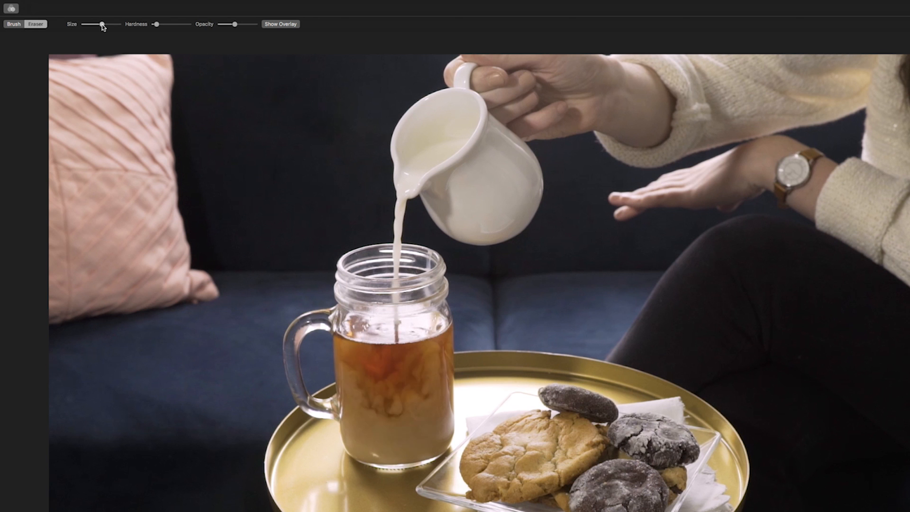
pyautogui.moveTo(156, 25); pyautogui.dragTo(154, 24)
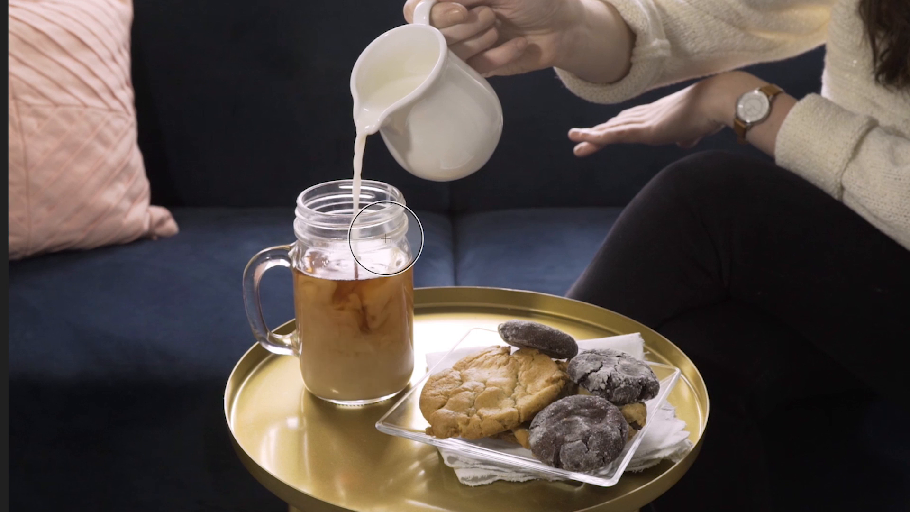
pyautogui.moveTo(386, 239)
pyautogui.mouseDown()
pyautogui.moveTo(358, 254)
pyautogui.moveTo(305, 252)
pyautogui.moveTo(391, 248)
pyautogui.moveTo(403, 235)
pyautogui.moveTo(386, 252)
pyautogui.mouseUp()
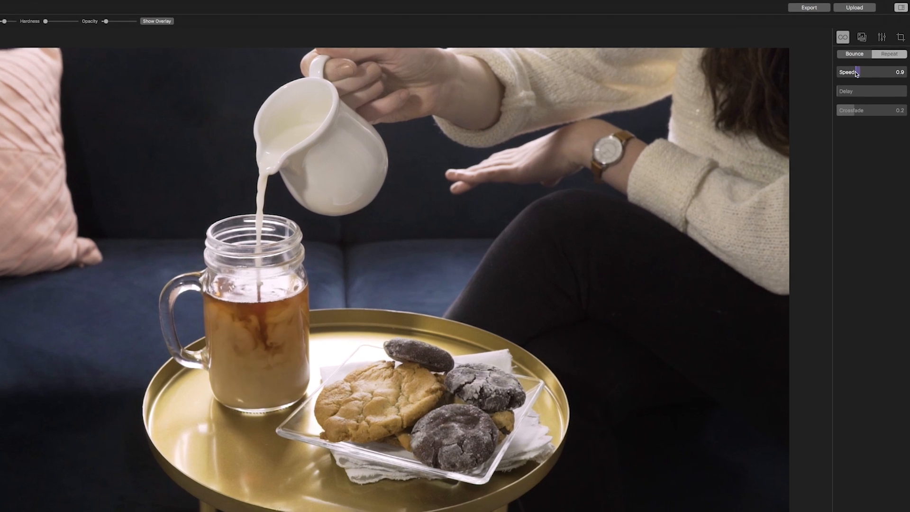
# Set the bounce loop's Speed to 0.8 and its Crossfade to 0.5
pyautogui.moveTo(863, 66); pyautogui.dragTo(851, 66)
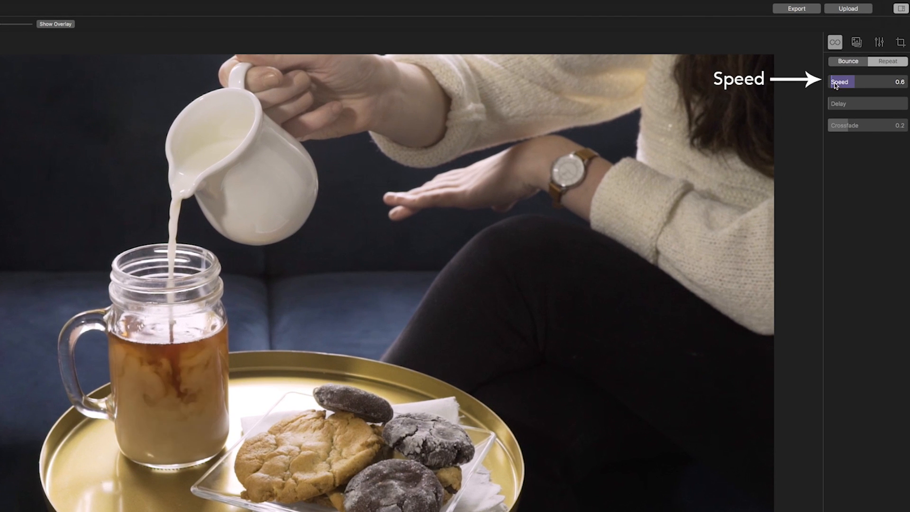
pyautogui.moveTo(836, 85); pyautogui.dragTo(850, 84)
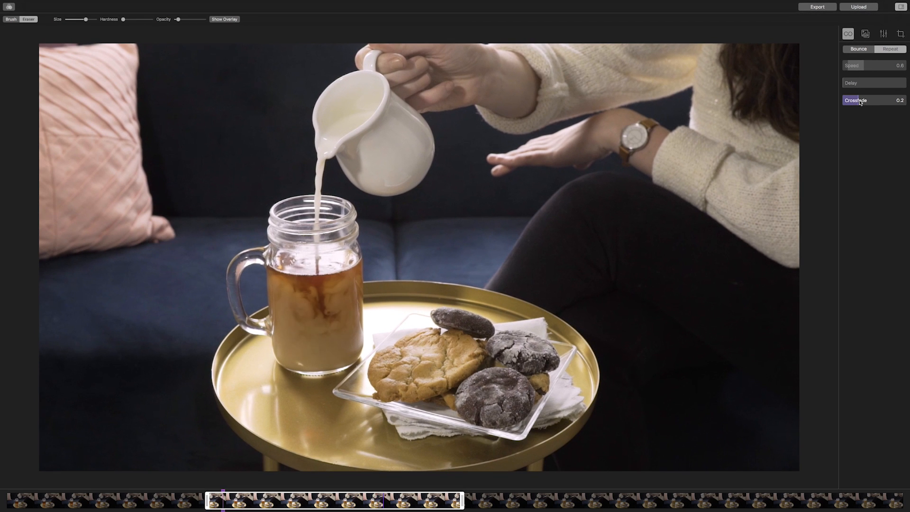
pyautogui.moveTo(865, 102); pyautogui.dragTo(874, 102)
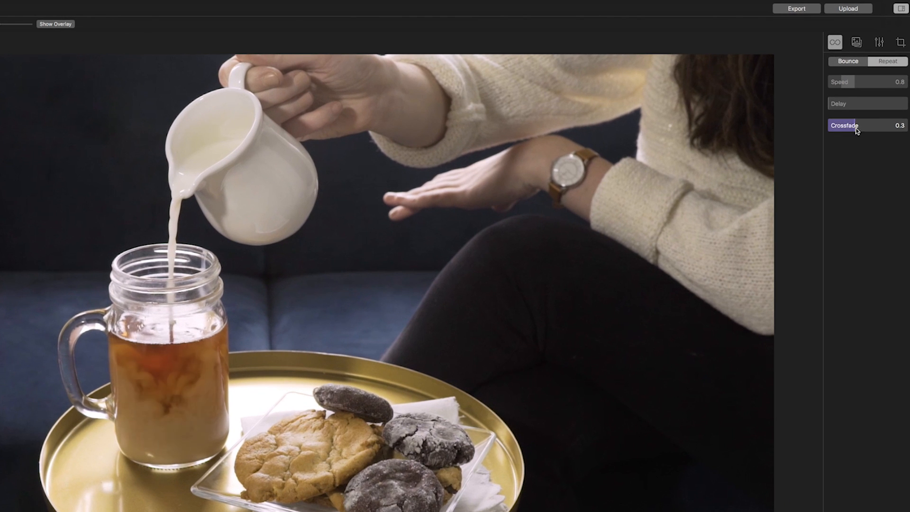
pyautogui.moveTo(857, 131); pyautogui.dragTo(843, 132)
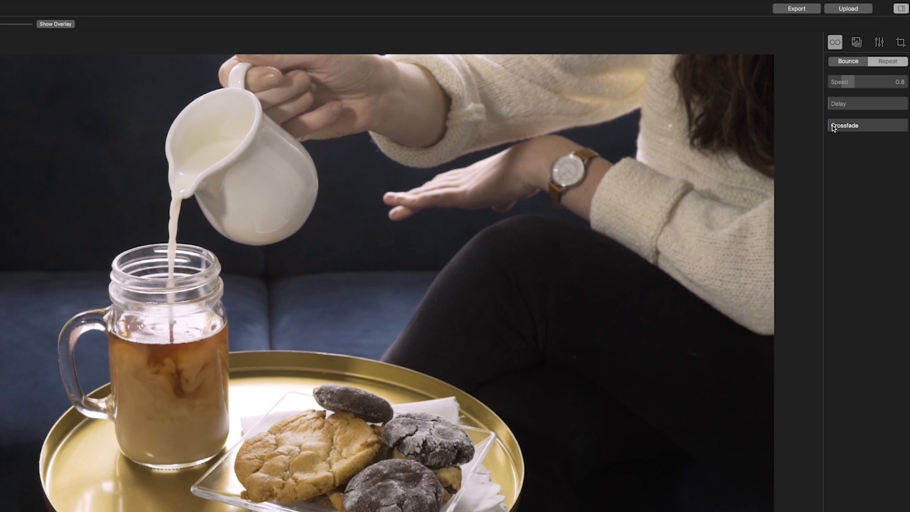
pyautogui.moveTo(834, 128); pyautogui.dragTo(867, 126)
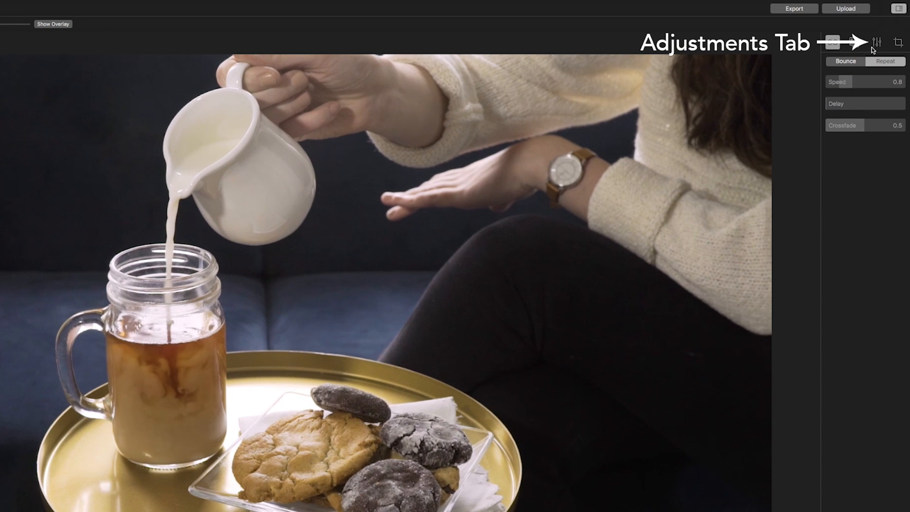
# Open the image adjustments and presets, try several Faded and Film presets, and apply the Film preset Print 3
pyautogui.click(878, 42)
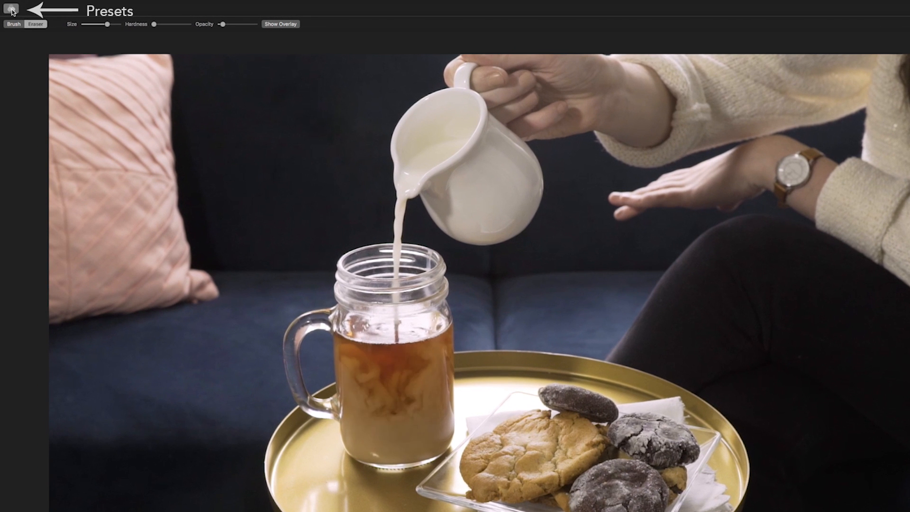
pyautogui.click(12, 11)
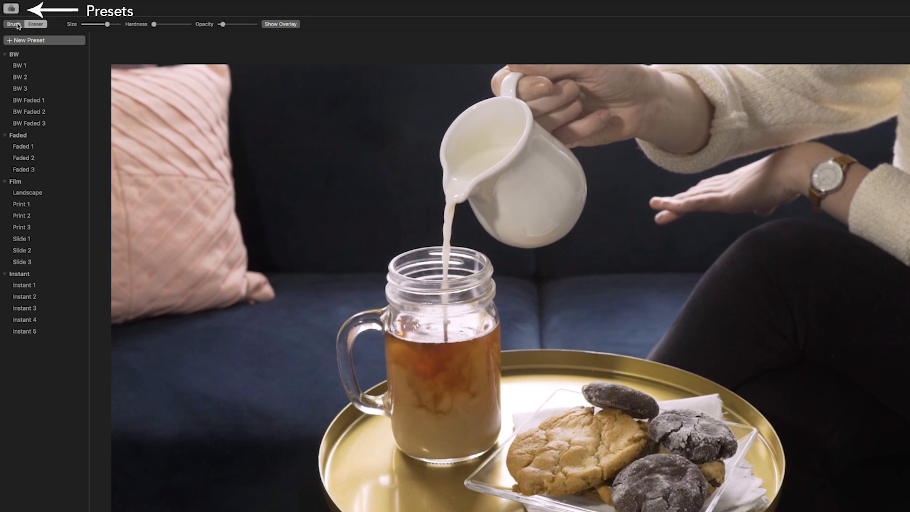
pyautogui.click(41, 101)
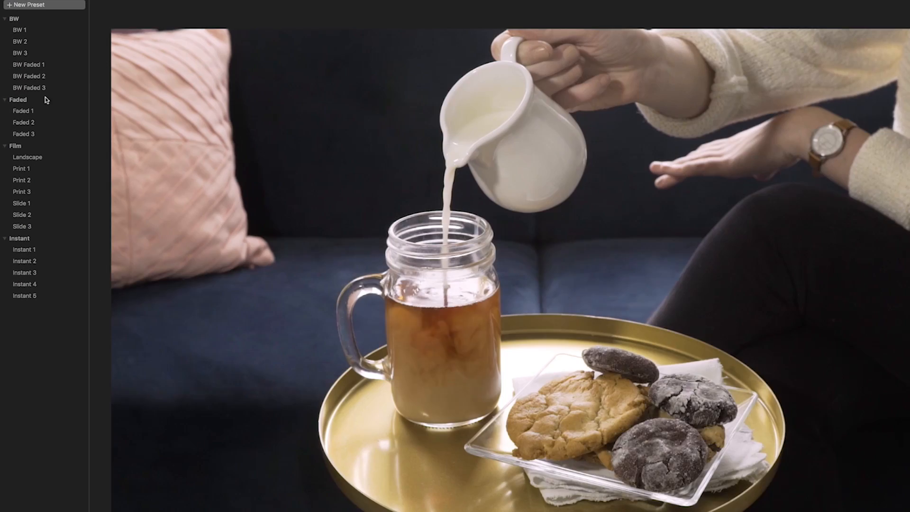
pyautogui.click(35, 119)
pyautogui.click(34, 127)
pyautogui.click(42, 134)
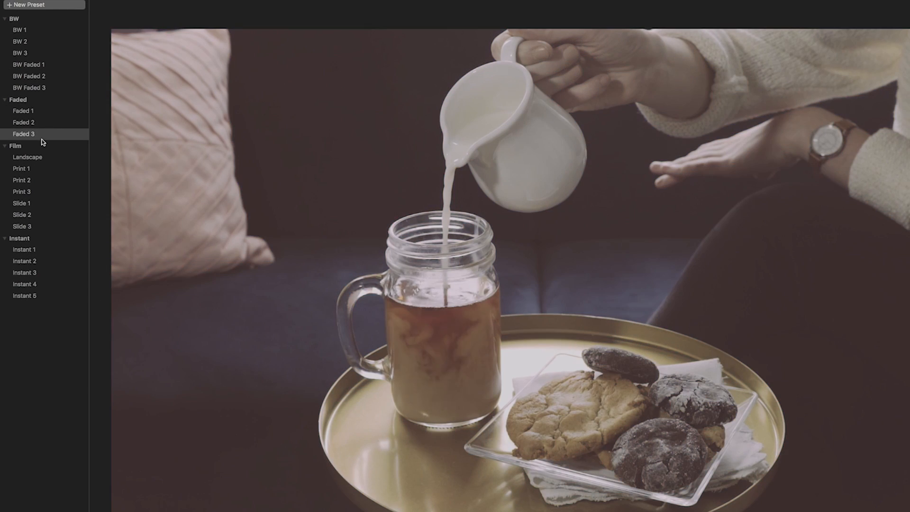
pyautogui.click(42, 181)
pyautogui.click(44, 204)
pyautogui.click(39, 191)
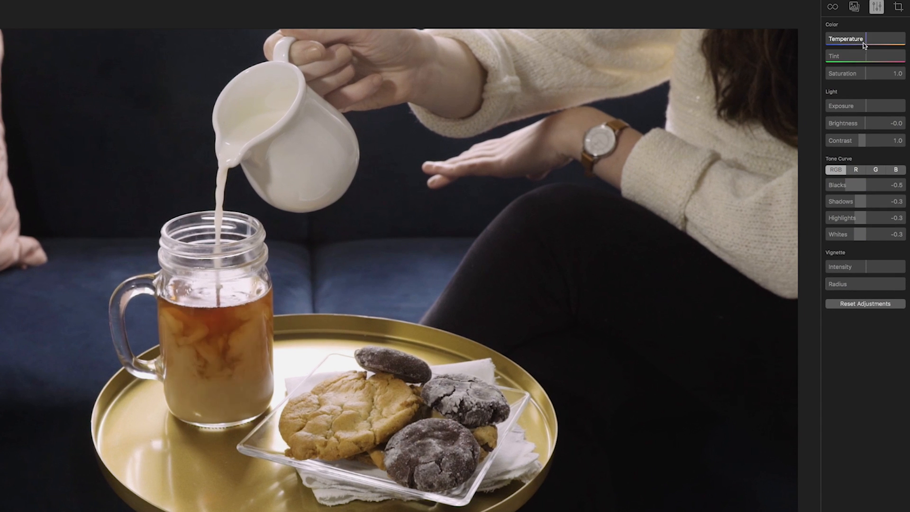
# Fine-tune the look with Temperature -0.6, Saturation 1.2, and a vignette of Intensity 0.6 and Radius 1.8
pyautogui.moveTo(865, 41); pyautogui.dragTo(868, 42)
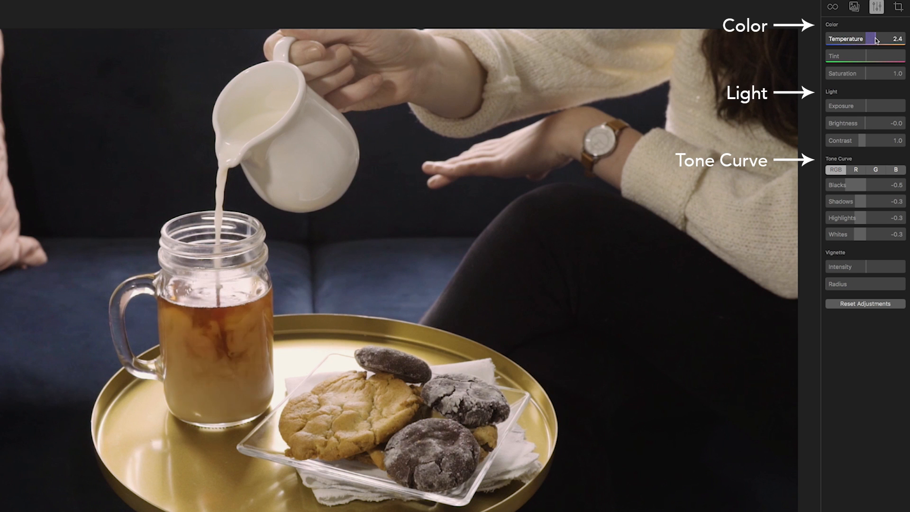
pyautogui.moveTo(869, 75); pyautogui.dragTo(882, 89)
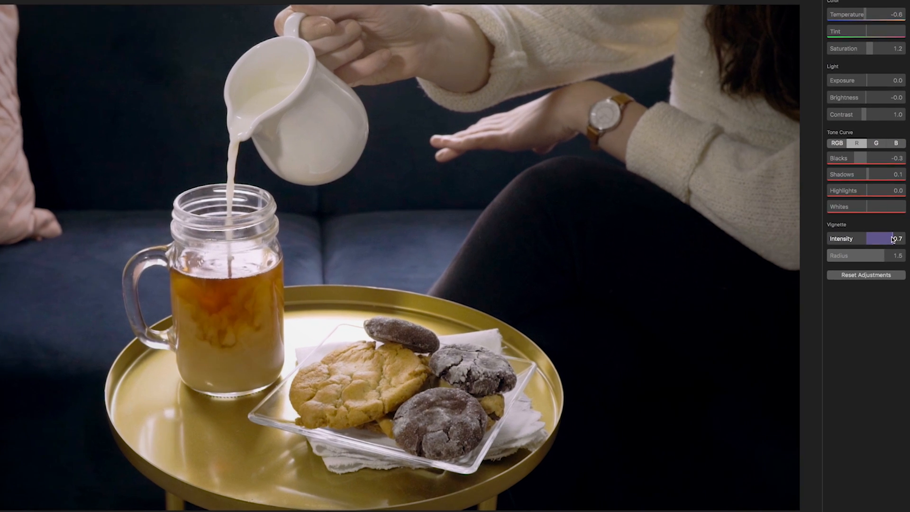
pyautogui.moveTo(892, 240); pyautogui.dragTo(890, 240)
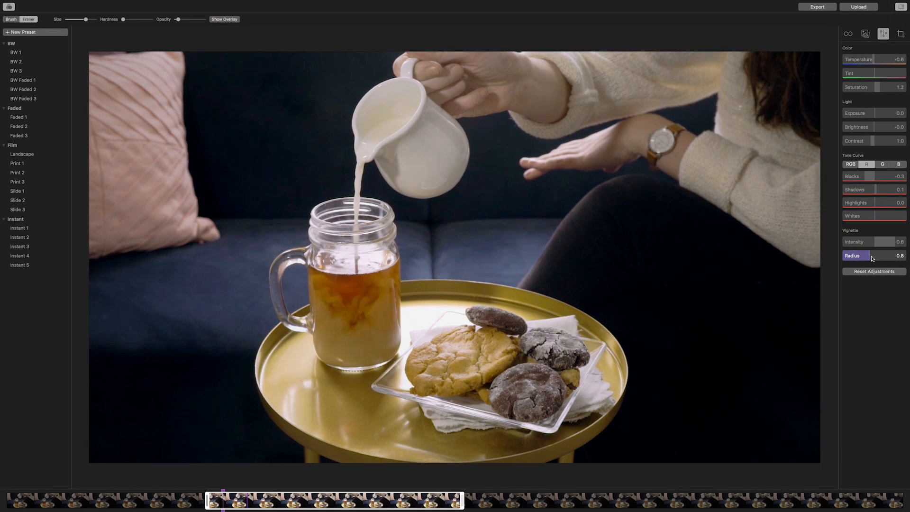
pyautogui.moveTo(894, 256); pyautogui.dragTo(899, 254)
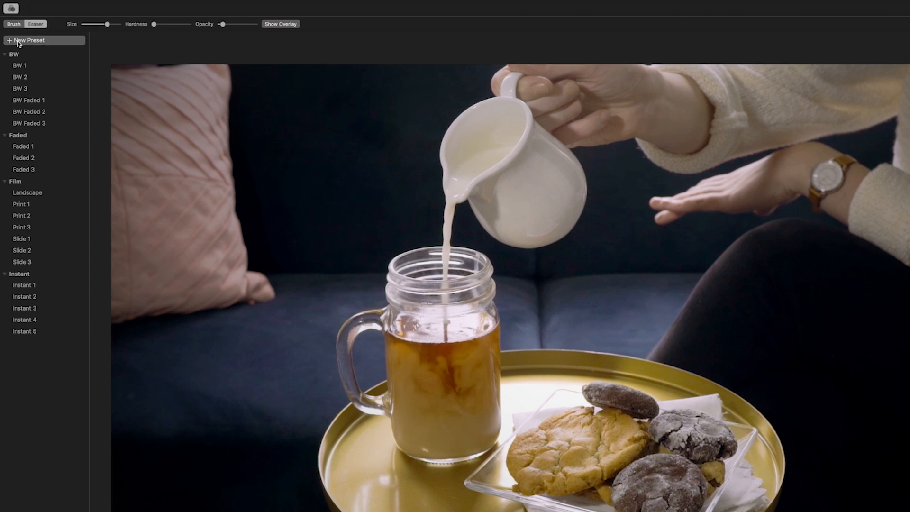
# Save the current adjustments as a new preset named "Intermediate Tutorial Preset"
pyautogui.click(29, 32)
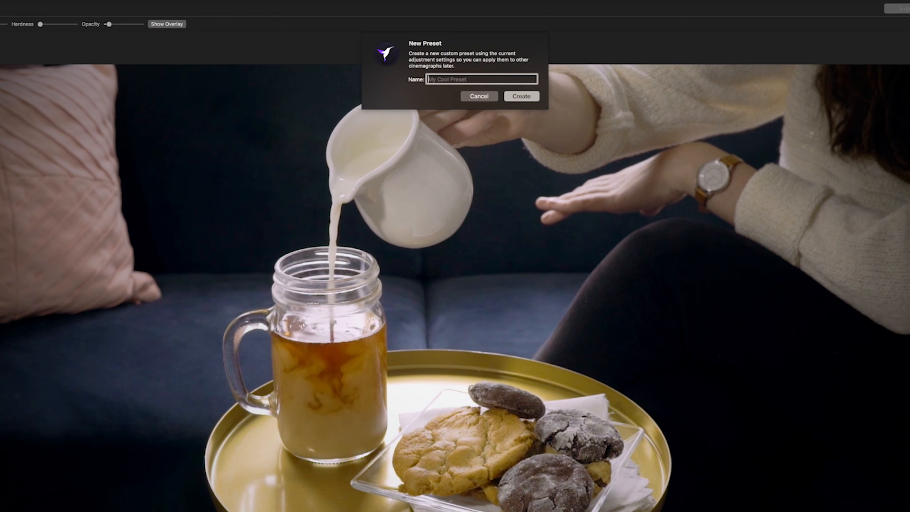
pyautogui.write('Intermediate Tutorial Preset')
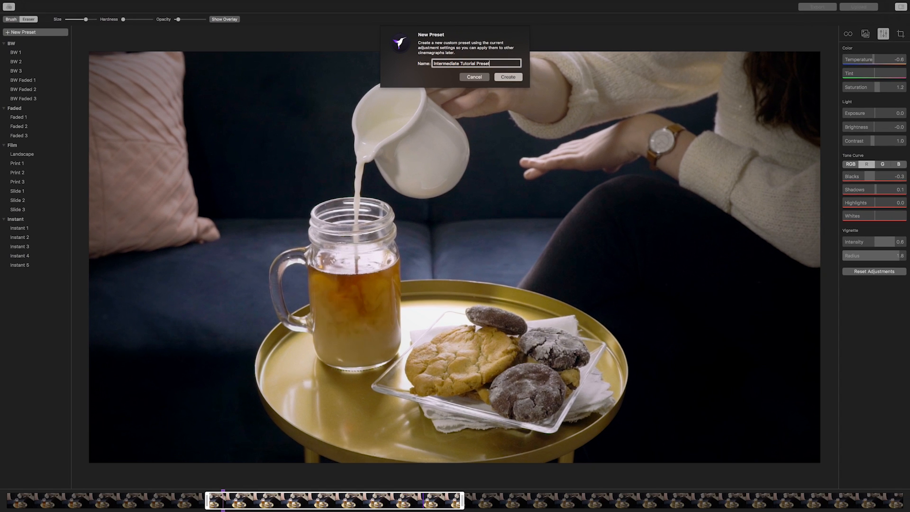
pyautogui.press('Return')
# Open the crop settings, choose the 16:9 aspect ratio and slightly adjust the crop frame around the pouring scene
pyautogui.click(901, 34)
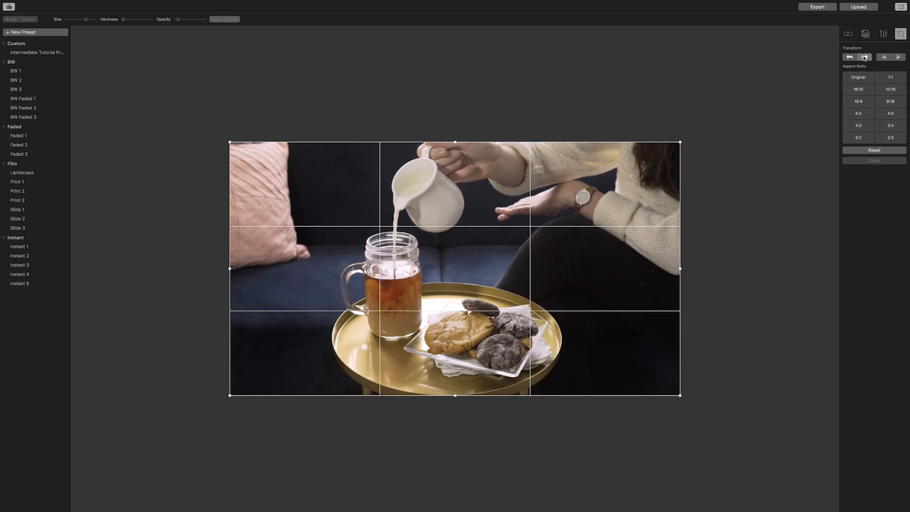
pyautogui.click(857, 70)
pyautogui.click(857, 70)
pyautogui.click(857, 70)
pyautogui.click(857, 69)
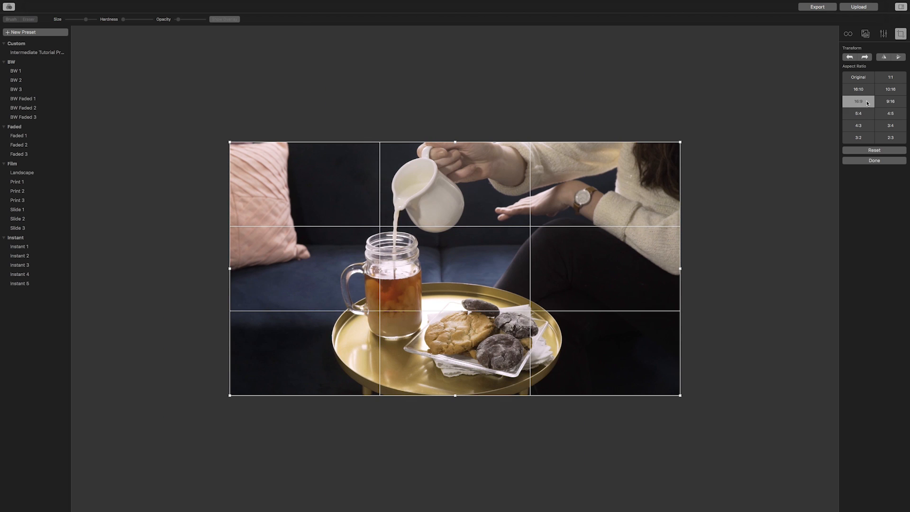
pyautogui.moveTo(680, 143); pyautogui.dragTo(675, 145)
pyautogui.moveTo(616, 195); pyautogui.dragTo(614, 193)
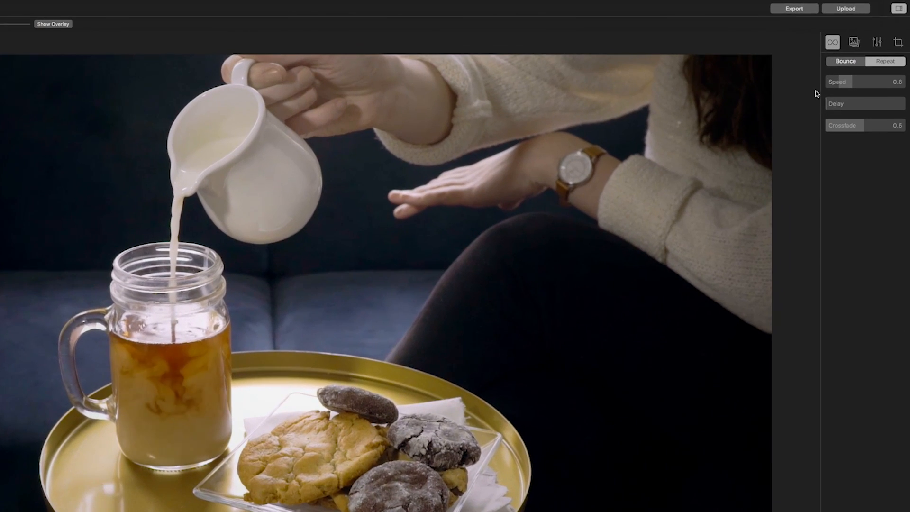
# Export the cinemagraph as an H.264 (MP4) video at full size
pyautogui.click(795, 8)
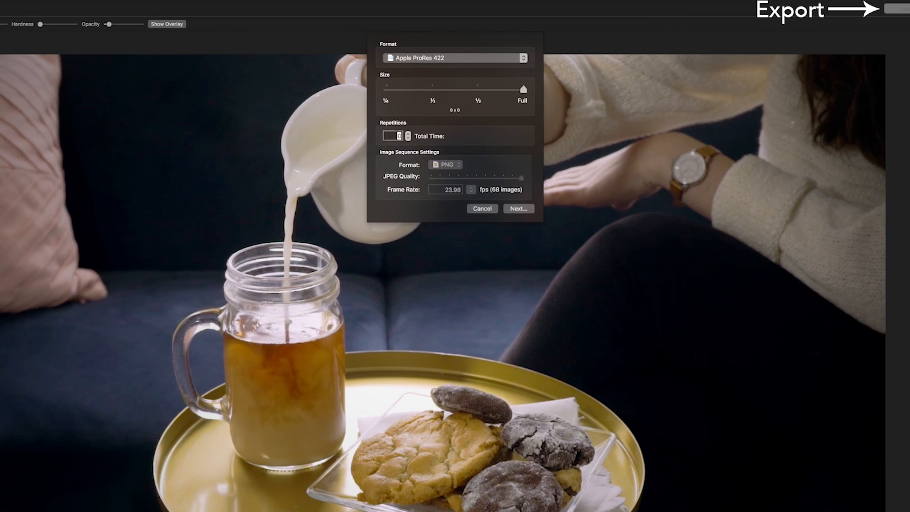
pyautogui.click(516, 59)
pyautogui.click(512, 40)
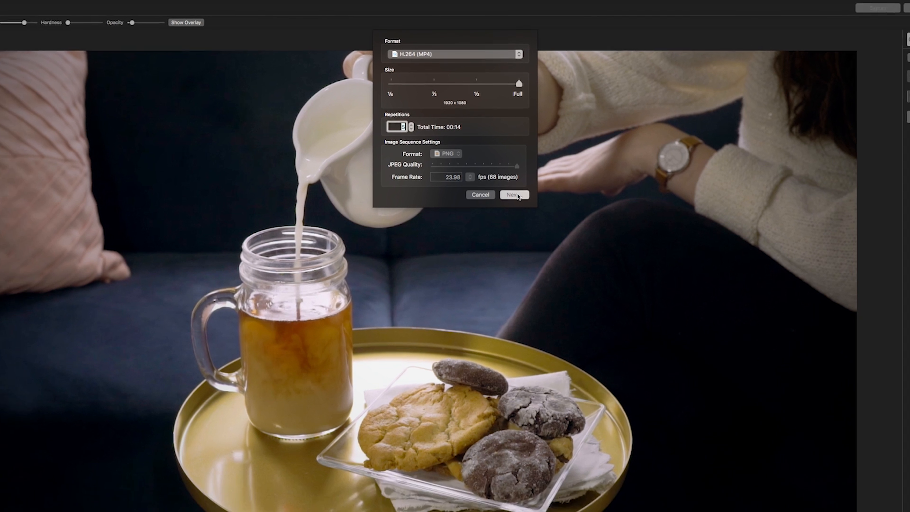
pyautogui.click(524, 208)
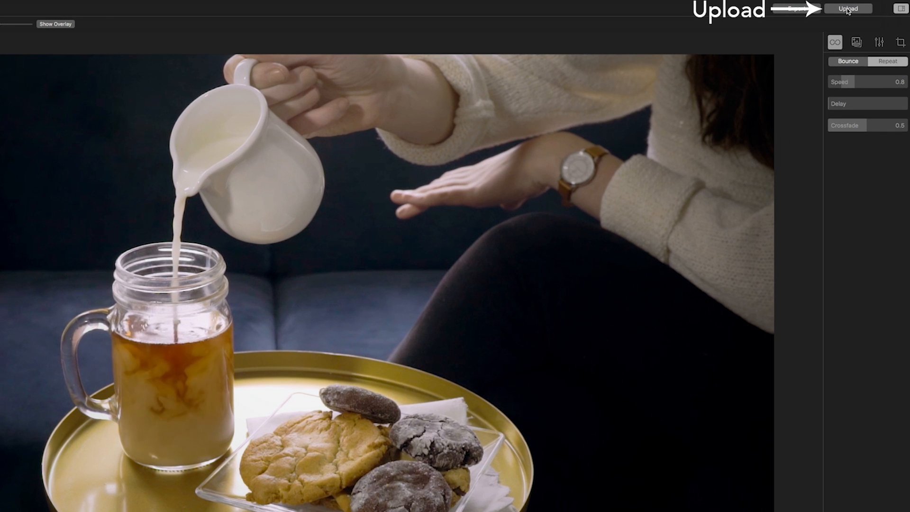
# Upload the cinemagraph as Public with a caption beginning "Milk Pour Cine" and browse the online Flixel gallery
pyautogui.click(848, 10)
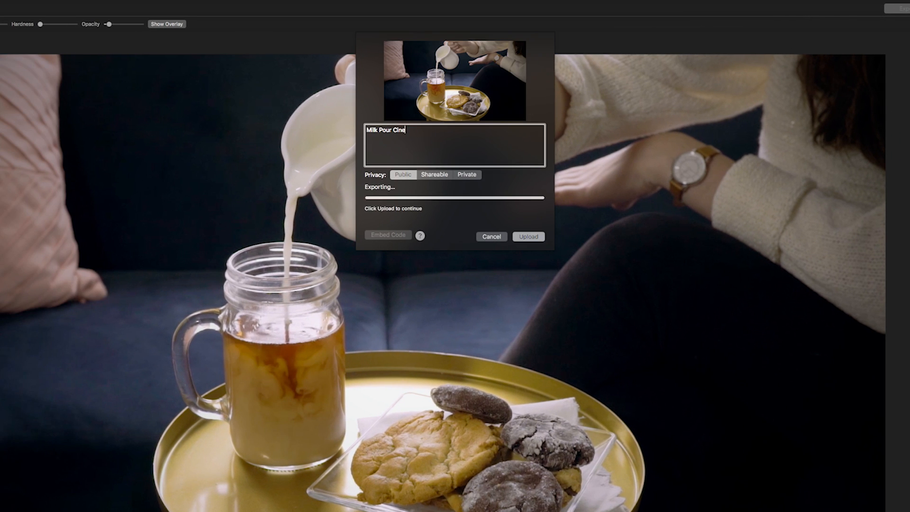
pyautogui.click(534, 237)
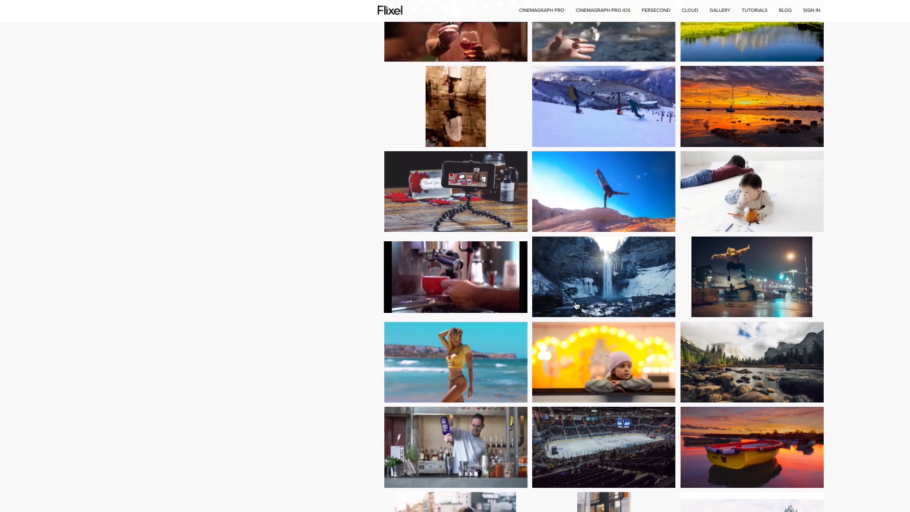
pyautogui.scroll(-2, 428, 305)
pyautogui.scroll(-3, 428, 306)
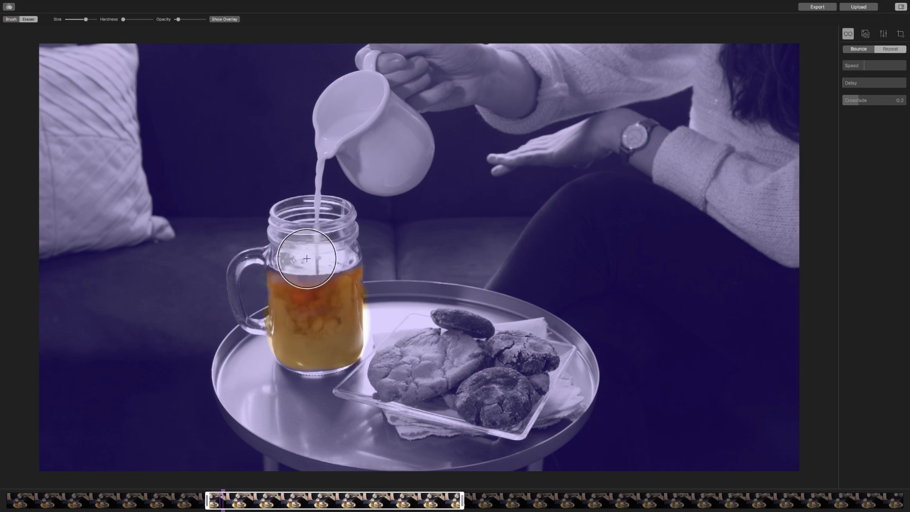
# Touch up the motion mask inside the glass mug just above the drink
pyautogui.moveTo(338, 255); pyautogui.dragTo(351, 251)
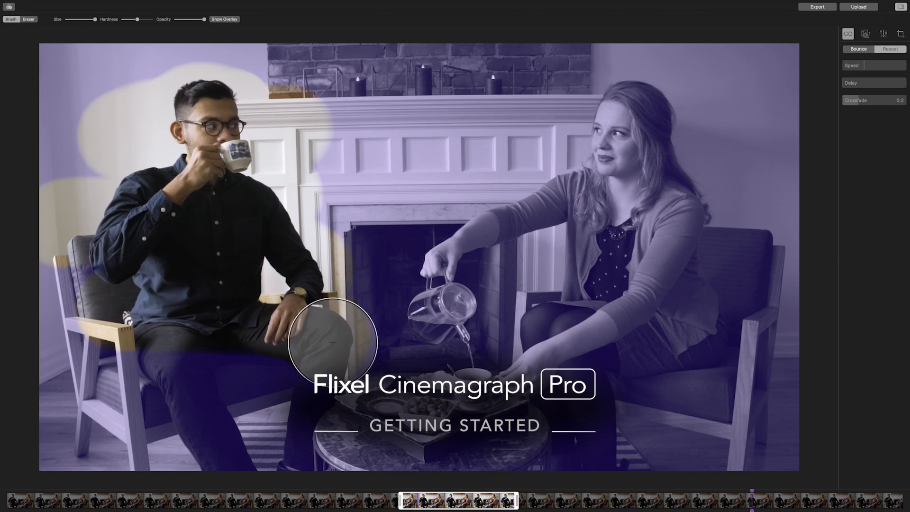
# Brush motion over the seated man's legs, and reduce the brush size to paint around the tea being poured
pyautogui.moveTo(333, 342)
pyautogui.mouseDown()
pyautogui.moveTo(180, 446)
pyautogui.moveTo(130, 422)
pyautogui.mouseUp()
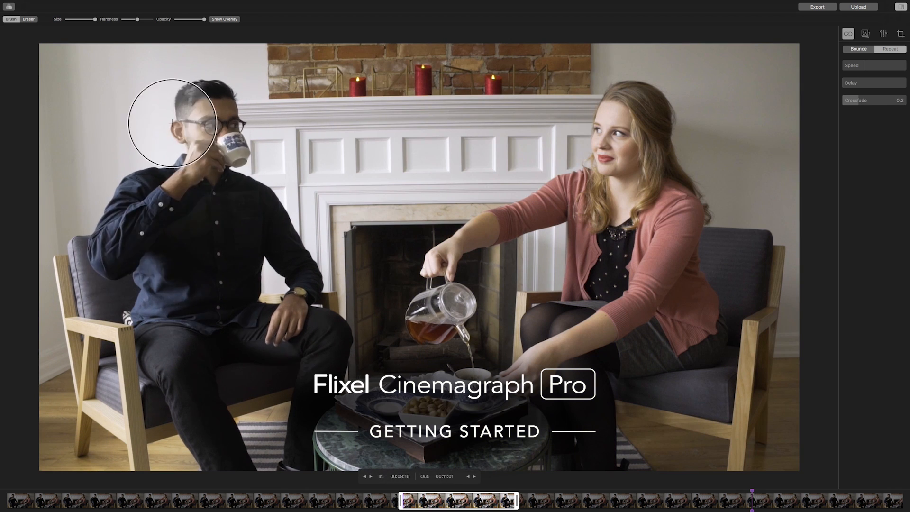
pyautogui.moveTo(95, 19); pyautogui.dragTo(80, 19)
pyautogui.moveTo(430, 349)
pyautogui.mouseDown()
pyautogui.moveTo(409, 306)
pyautogui.moveTo(422, 365)
pyautogui.moveTo(351, 413)
pyautogui.mouseUp()
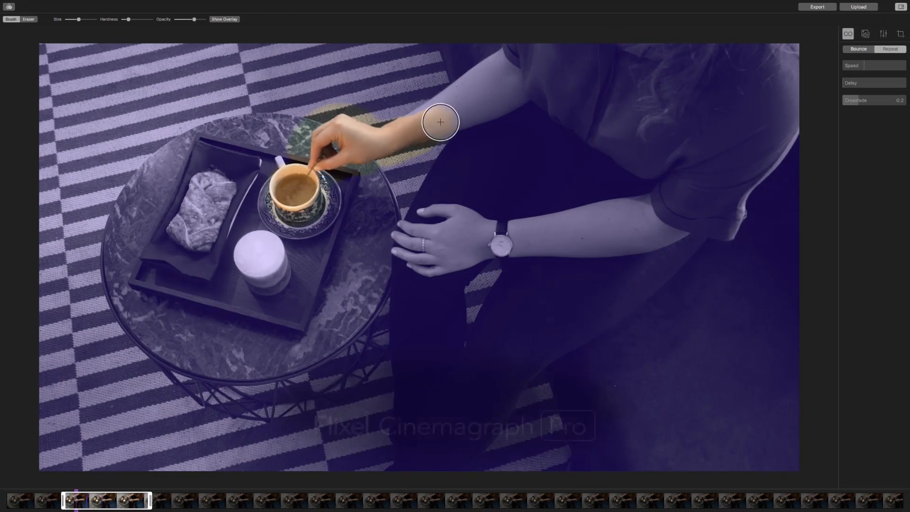
# Paint motion along the arm stirring the coffee, from the forearm up to the sleeve
pyautogui.moveTo(437, 124)
pyautogui.mouseDown()
pyautogui.moveTo(410, 115)
pyautogui.moveTo(484, 77)
pyautogui.moveTo(480, 101)
pyautogui.moveTo(459, 114)
pyautogui.mouseUp()
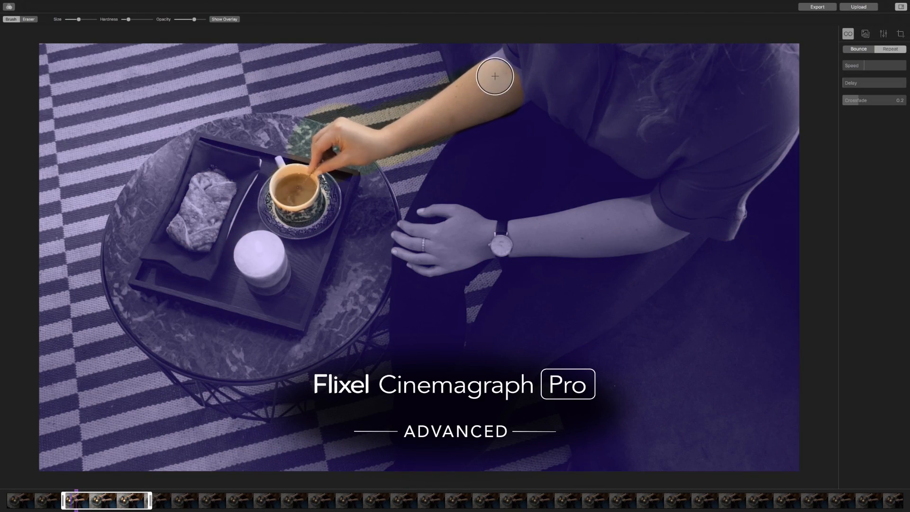
pyautogui.moveTo(490, 71); pyautogui.dragTo(472, 157)
# Refine the motion mask near the stirring arm's sleeve with a smaller eraser, and return to the brush
pyautogui.scroll(5, 473, 220)
pyautogui.press('e')
pyautogui.press('[')
pyautogui.press('[')
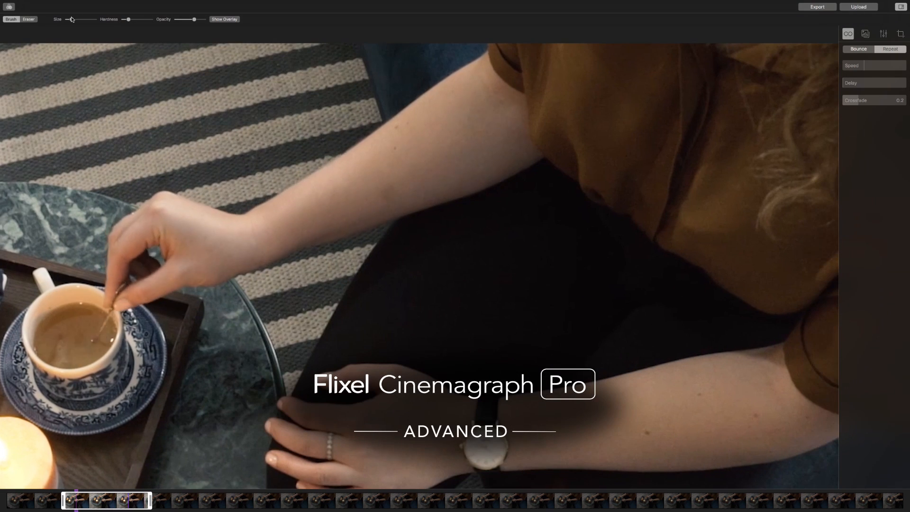
pyautogui.moveTo(522, 82); pyautogui.dragTo(502, 90)
pyautogui.press('b')
pyautogui.hscroll(-3, 266, 132)
pyautogui.scroll(-1, 266, 132)
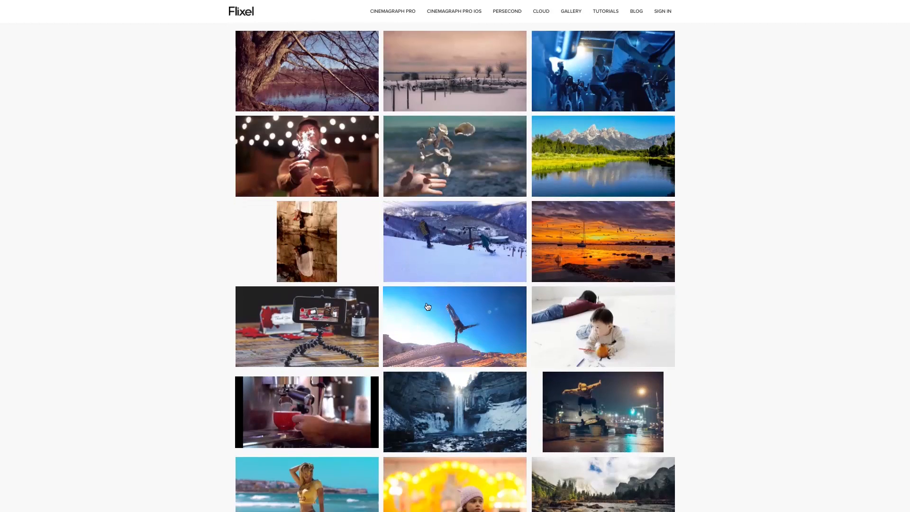
# Browse the cinemagraphs in the Flixel gallery, and open the site's tutorials page to look through the Introductory Tutorials
pyautogui.scroll(-3, 427, 307)
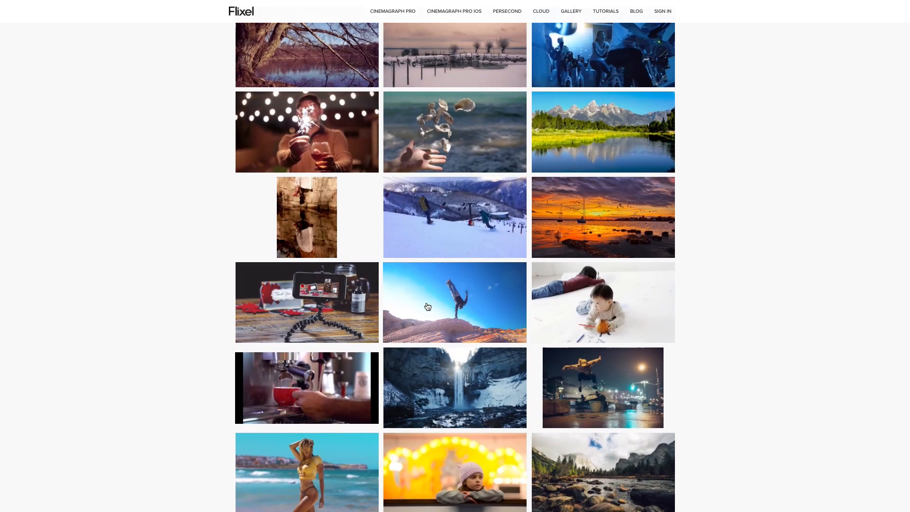
pyautogui.scroll(-2, 428, 307)
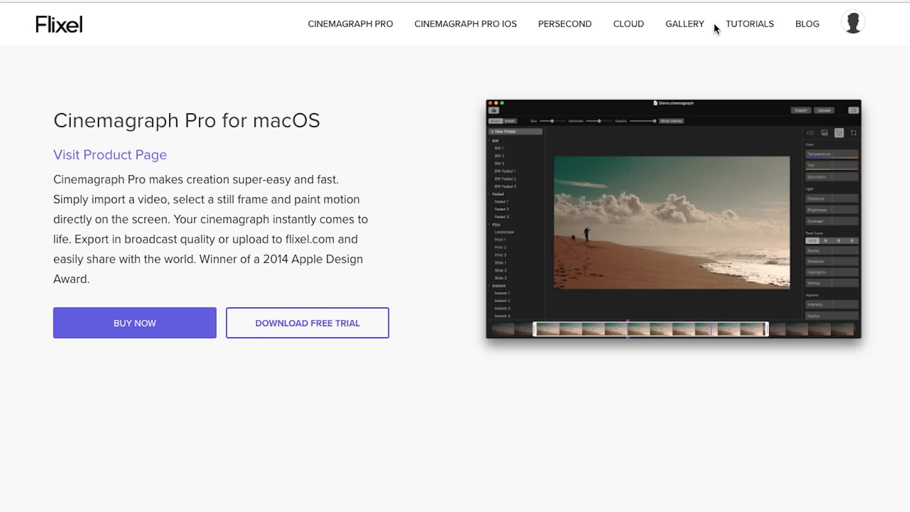
pyautogui.click(750, 26)
pyautogui.scroll(-3, 825, 153)
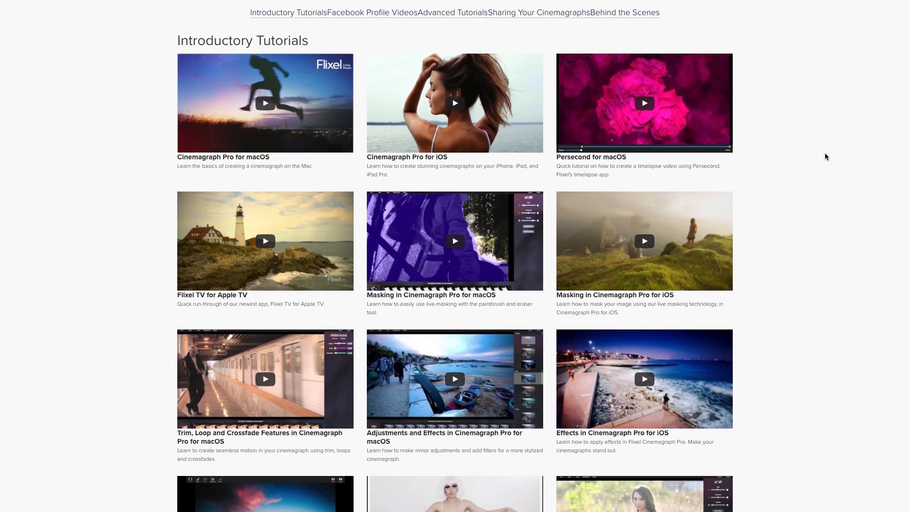